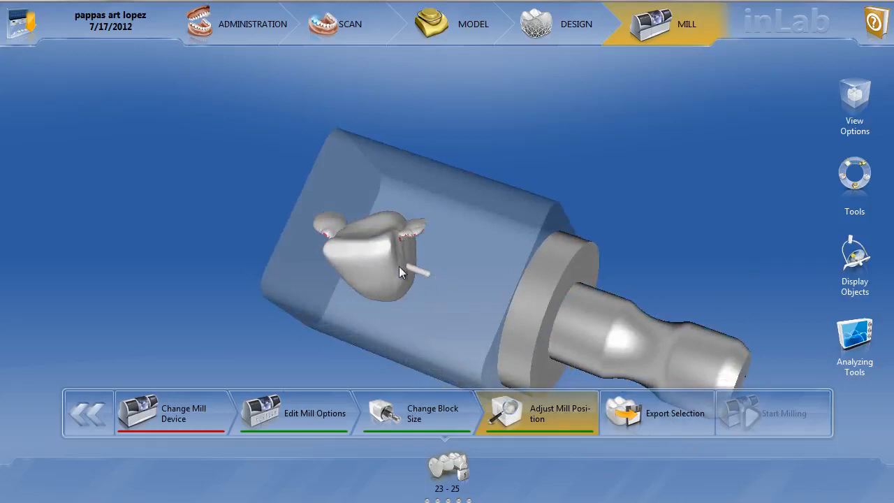
Examine the 23 - 25 restoration, its wings and the sprue inside the milling block from several angles.
left_click_drag(433, 282, 408, 277)
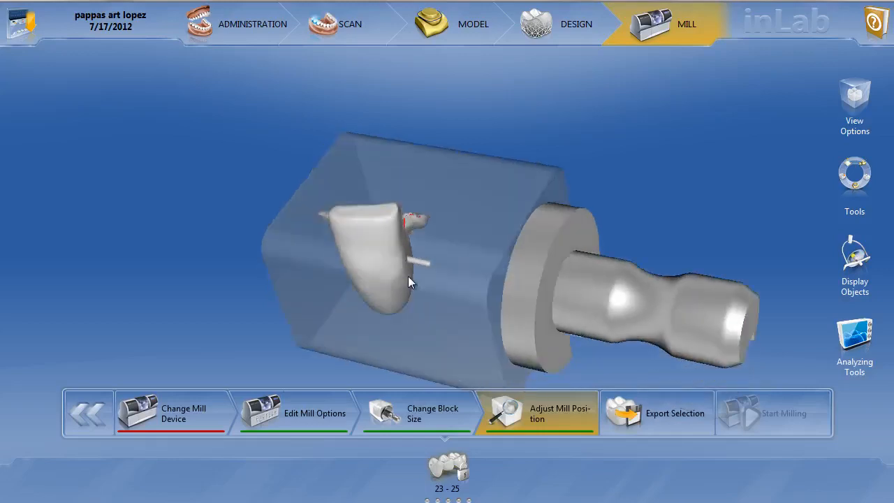
left_click_drag(417, 239, 420, 266)
scroll(403, 256, "up", 5)
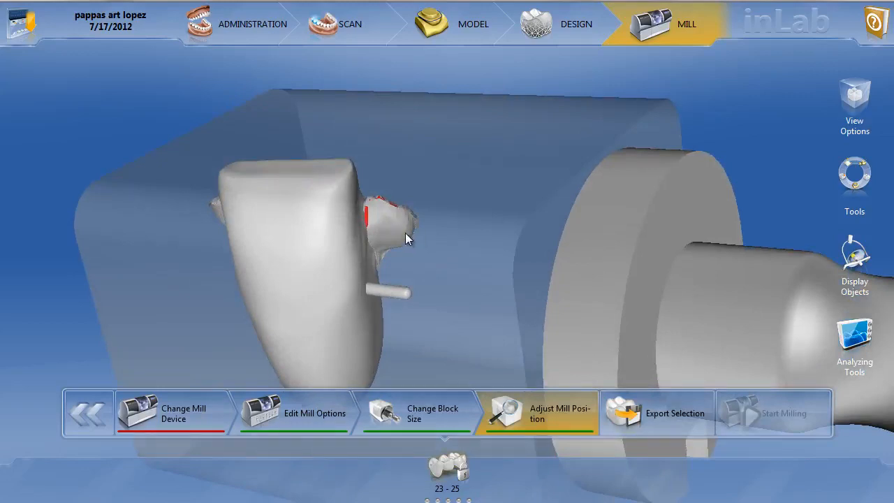
left_click_drag(397, 251, 422, 227)
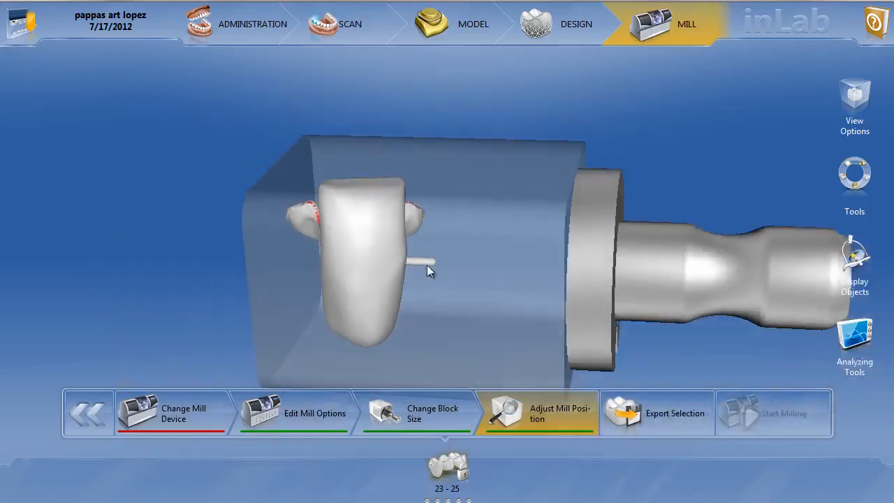
left_click_drag(427, 266, 401, 257)
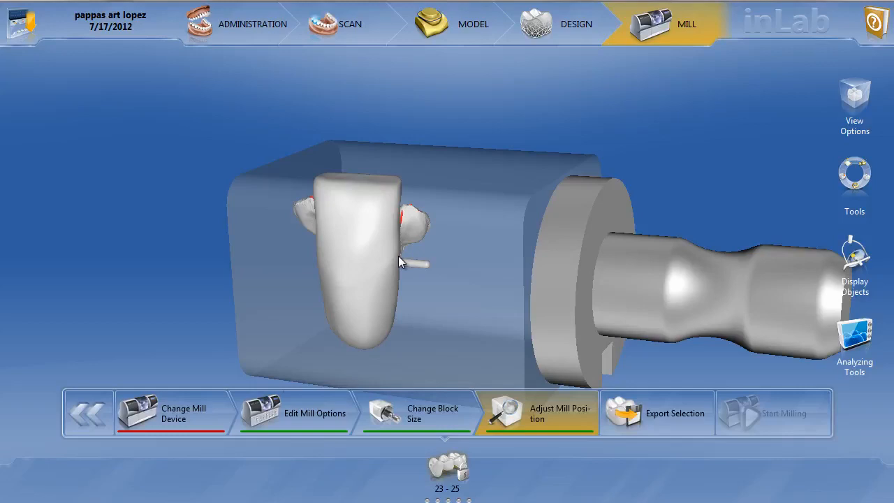
scroll(398, 255, "down", 2)
left_click_drag(393, 278, 422, 260)
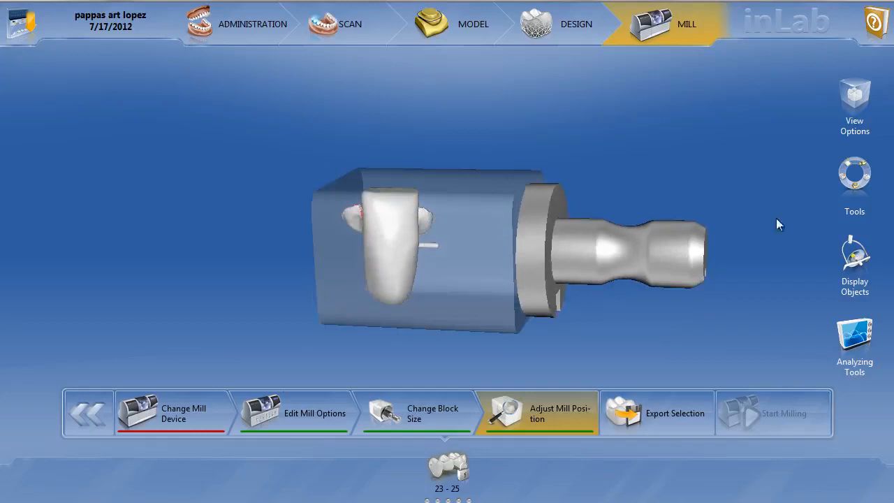
Show the lower jaw model around the restoration in the milling preview and open the analyzing tools.
left_click(855, 262)
left_click(741, 236)
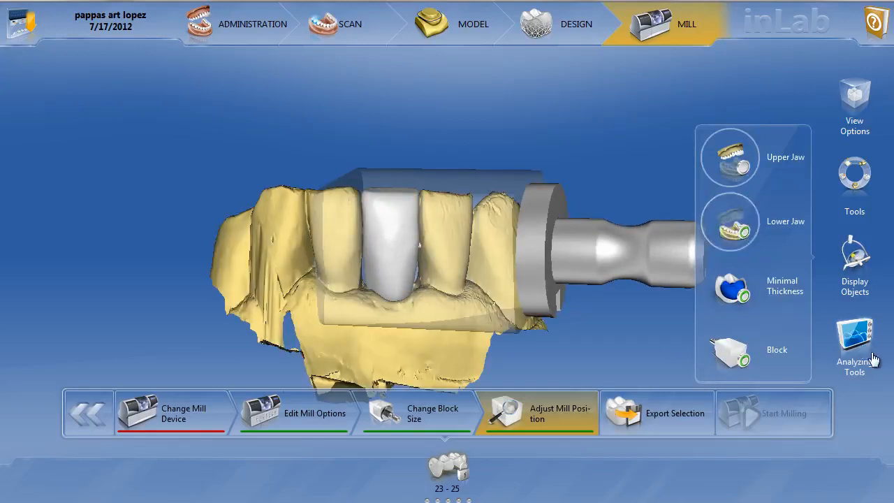
left_click(872, 358)
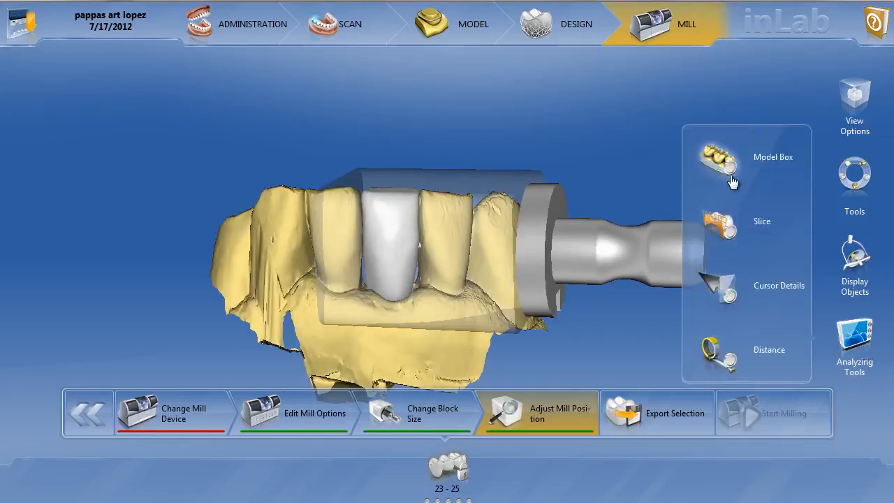
Examine from beneath the jaw model how the wings and pontic meet the neighbouring teeth and gum.
right_click_drag(418, 333, 458, 287)
scroll(443, 284, "up", 3)
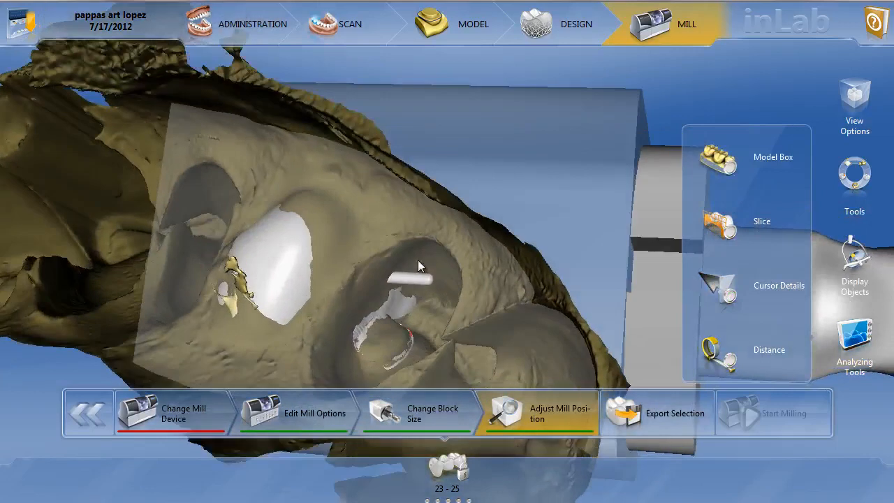
scroll(412, 260, "up", 3)
right_click_drag(412, 264, 415, 283)
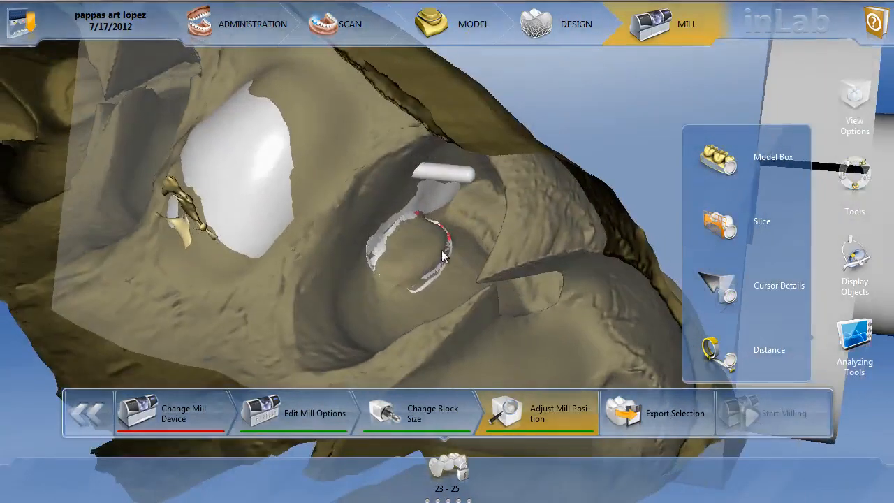
right_click_drag(376, 260, 363, 249)
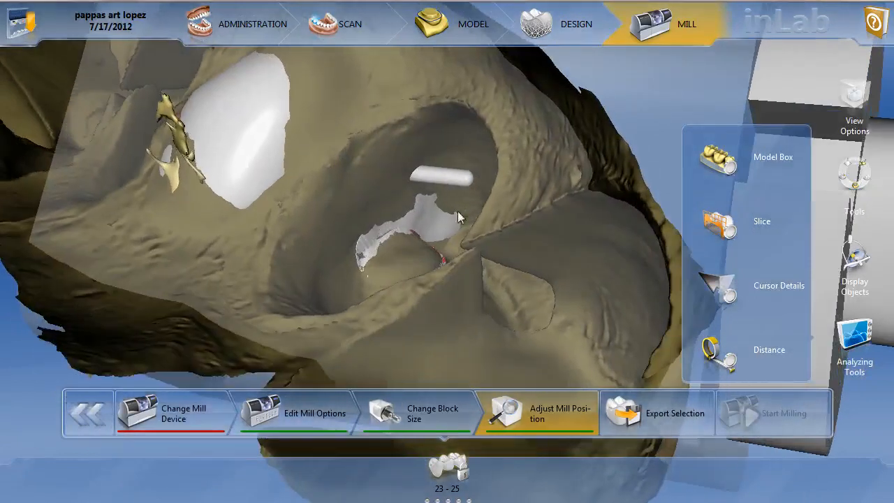
right_click_drag(386, 215, 322, 168)
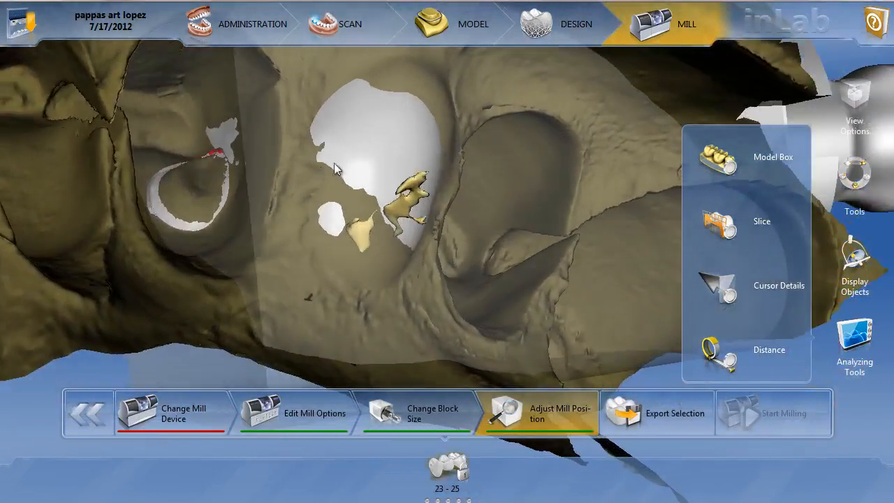
scroll(433, 154, "down", 3)
scroll(415, 171, "down", 3)
left_click_drag(420, 178, 418, 201)
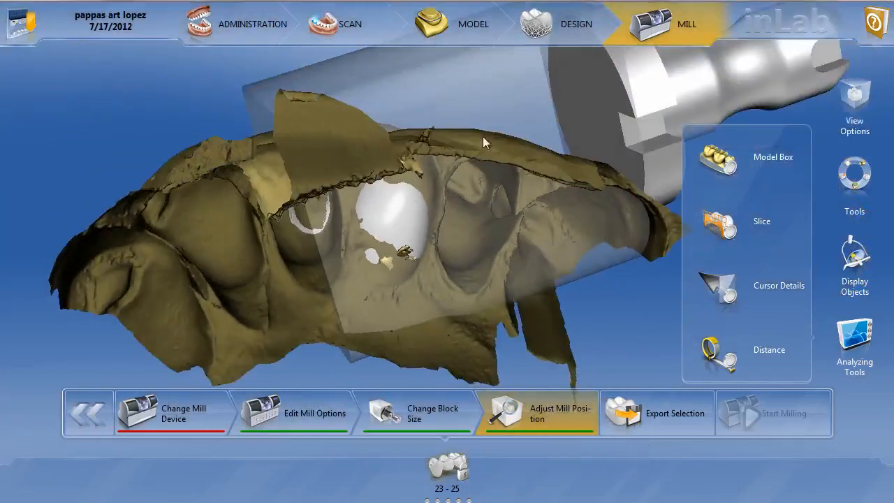
Go back to the design phase and unlock the editing tools for the 23 - 25 restoration.
left_click(564, 44)
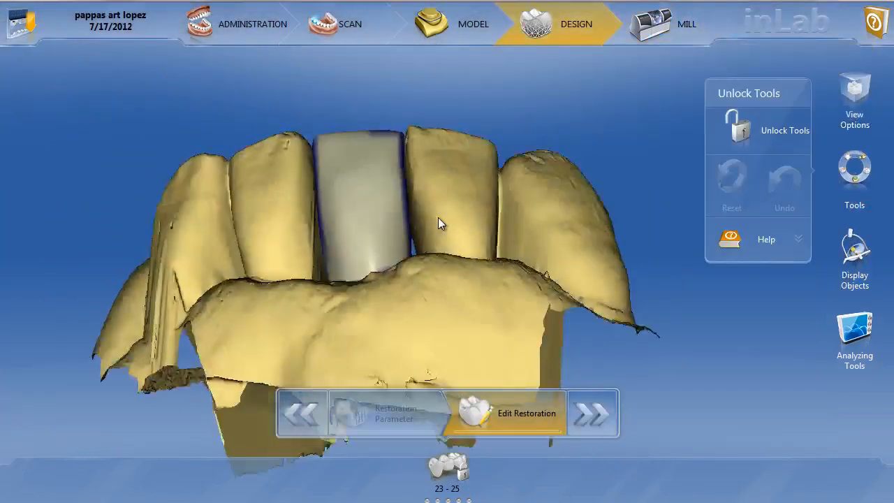
left_click_drag(437, 226, 442, 157)
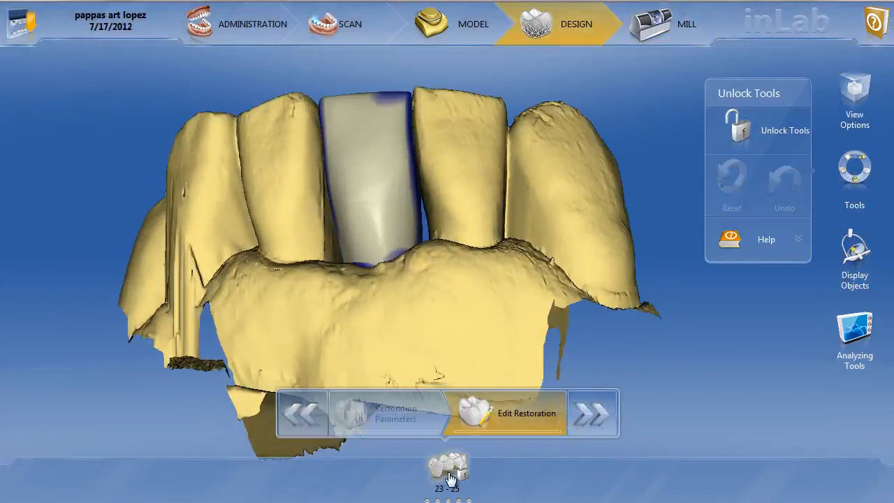
mouse_move(449, 475)
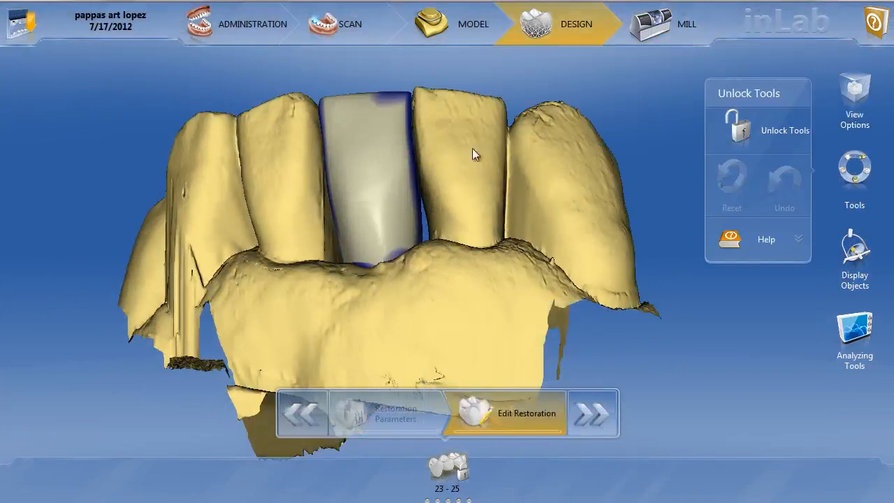
left_click(744, 133)
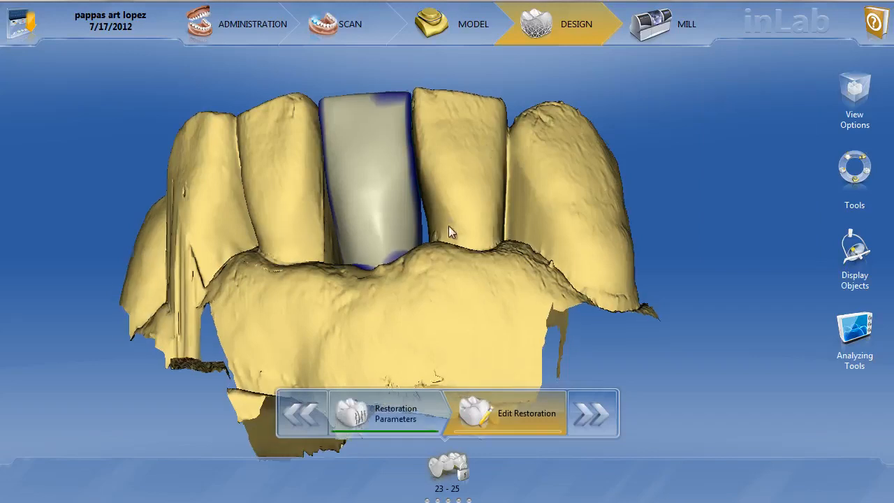
middle_click_drag(455, 220, 437, 243)
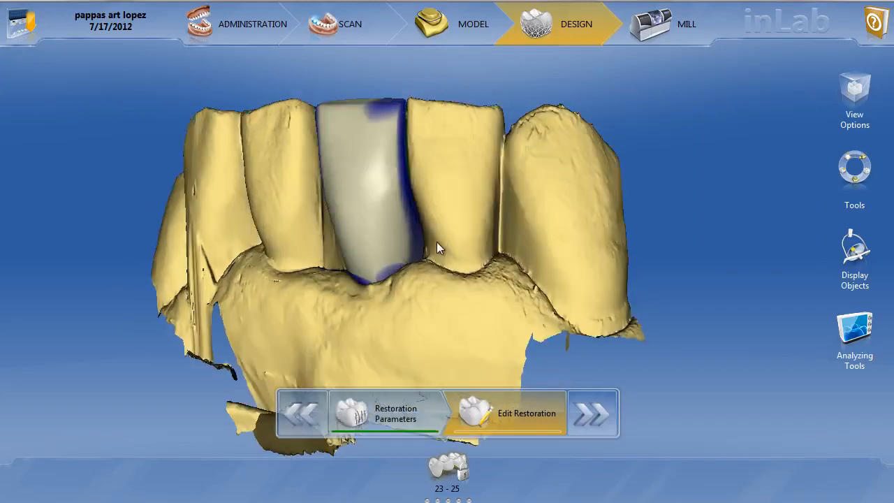
Make the lower jaw model semi-transparent and select the restoration from its underside for editing.
left_click(853, 251)
left_click_drag(742, 151, 721, 234)
left_click_drag(426, 365, 380, 222)
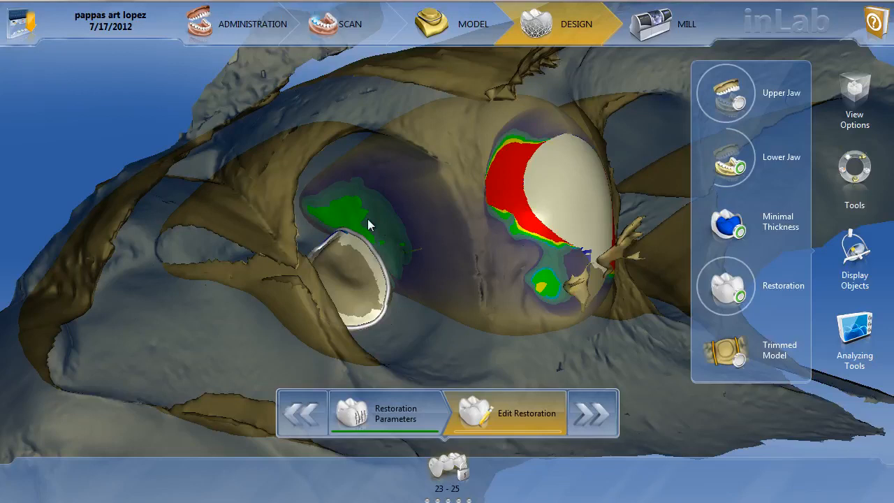
left_click(539, 197)
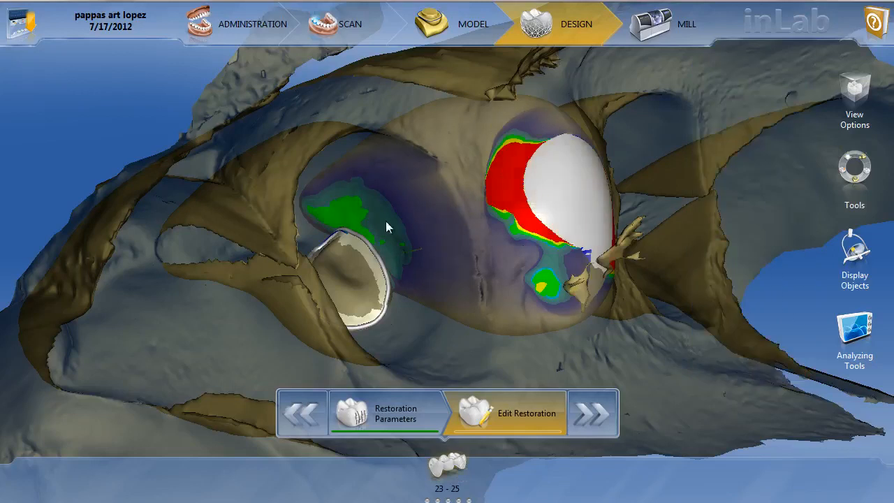
Smooth the contact area at one wing and add material beside it with the Form tool.
right_click(349, 213)
left_click(384, 142)
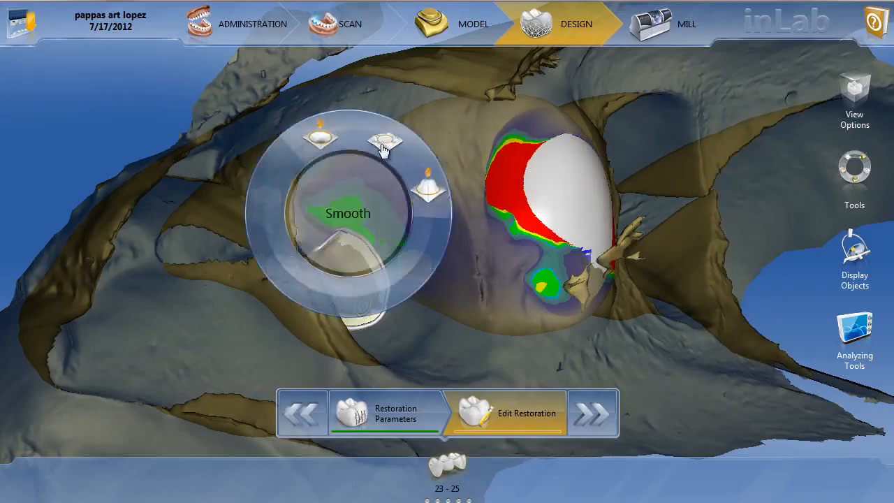
left_click(382, 145)
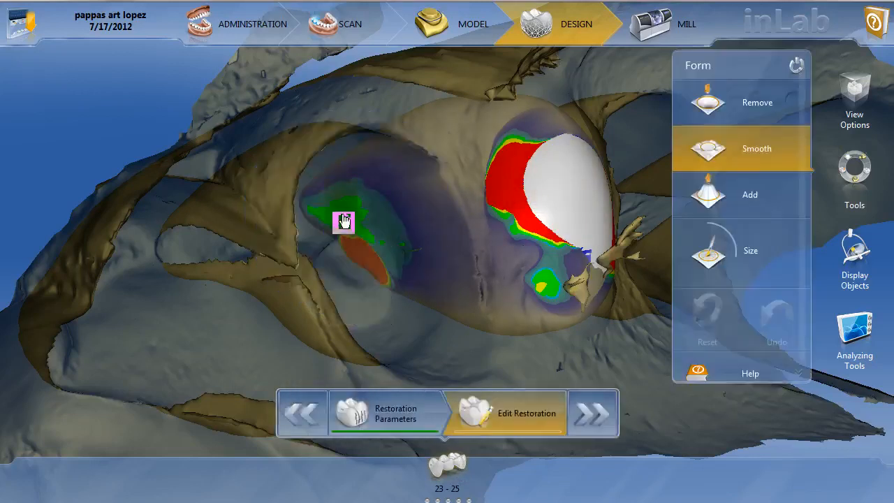
mouse_move(349, 221)
left_mouse_down()
mouse_move(329, 223)
mouse_move(370, 234)
mouse_move(373, 255)
mouse_move(361, 233)
mouse_move(341, 225)
mouse_move(393, 250)
mouse_move(371, 249)
mouse_move(345, 230)
mouse_move(371, 240)
mouse_move(357, 227)
left_mouse_up()
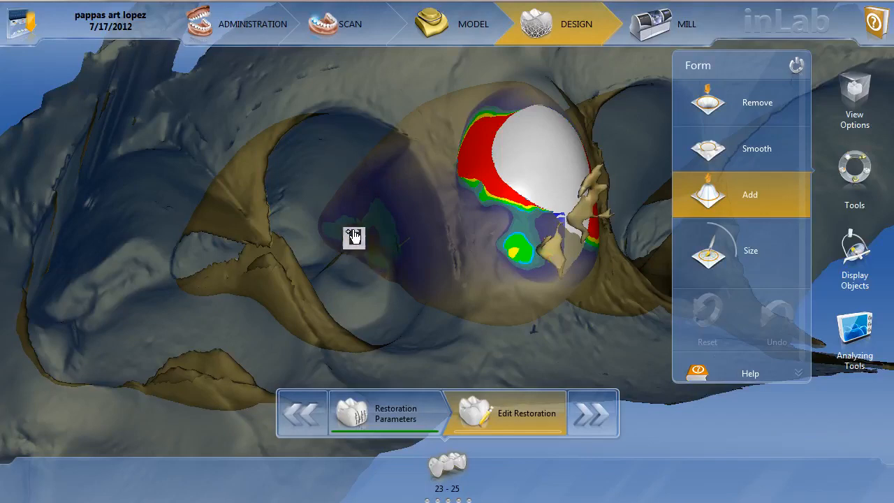
left_click(375, 269)
left_click(377, 269)
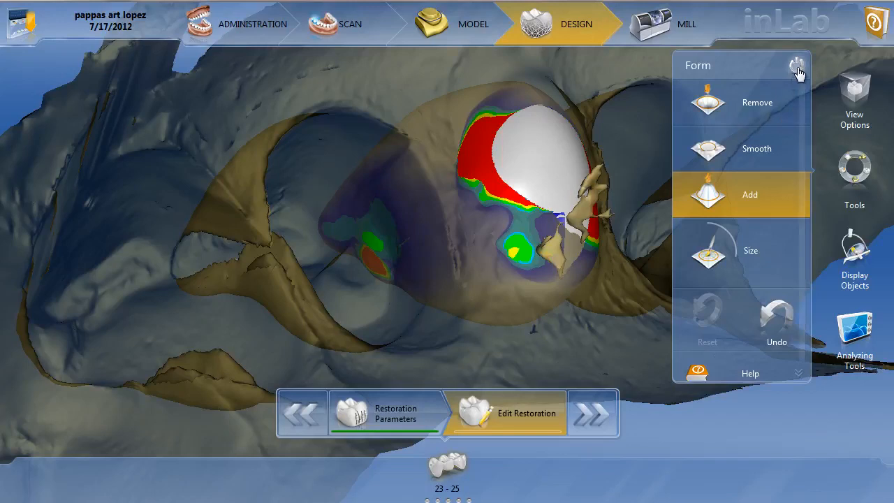
Reshape the same wing's contact area using the Circular Shape tool in 2-Direction mode.
right_click(512, 187)
mouse_move(570, 238)
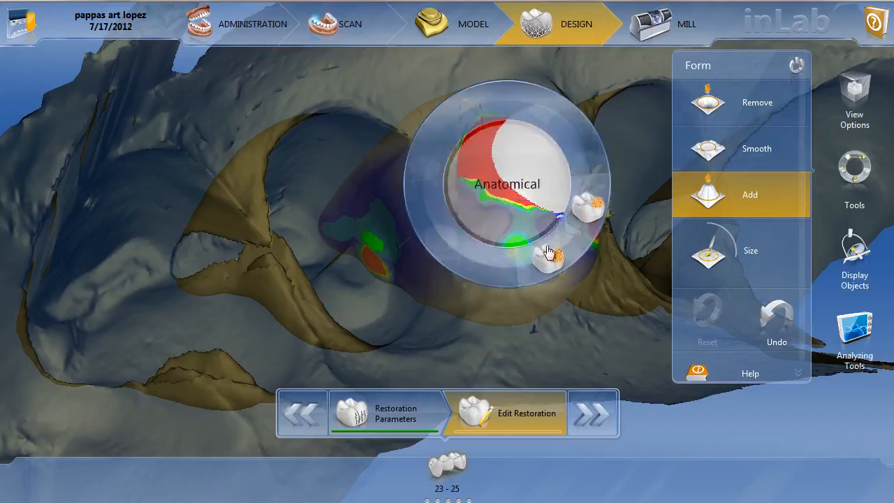
left_click(584, 211)
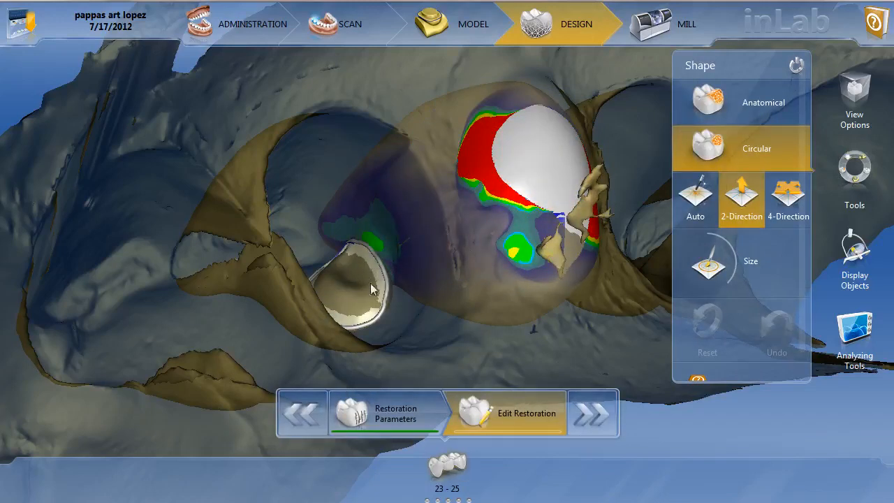
mouse_move(371, 246)
left_mouse_down()
mouse_move(335, 239)
mouse_move(392, 244)
mouse_move(394, 262)
left_mouse_up()
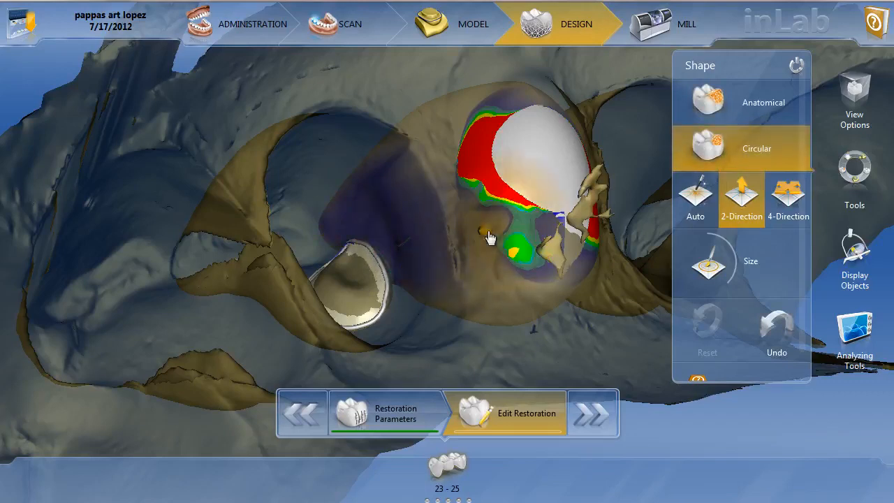
Reshape the opposite wing's contact area with Circular 2-Direction Shape, and switch to the Smooth option of the Form tool.
right_click_drag(579, 334, 415, 327)
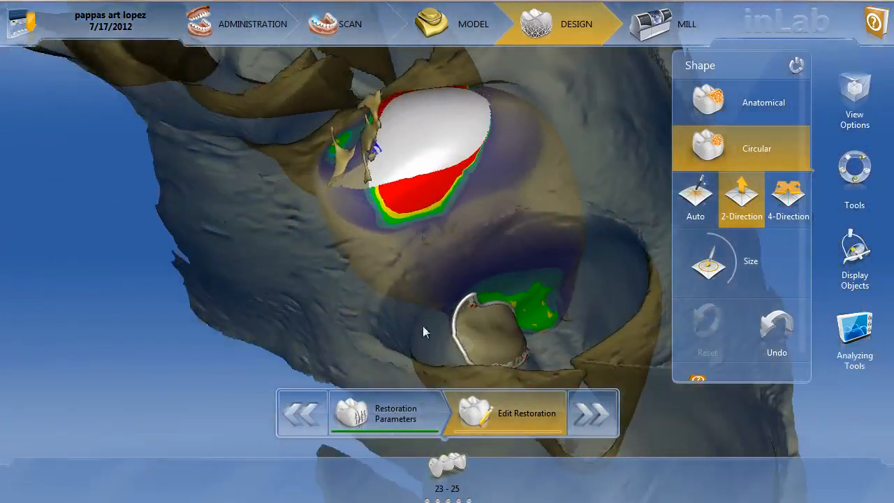
left_click_drag(524, 320, 530, 324)
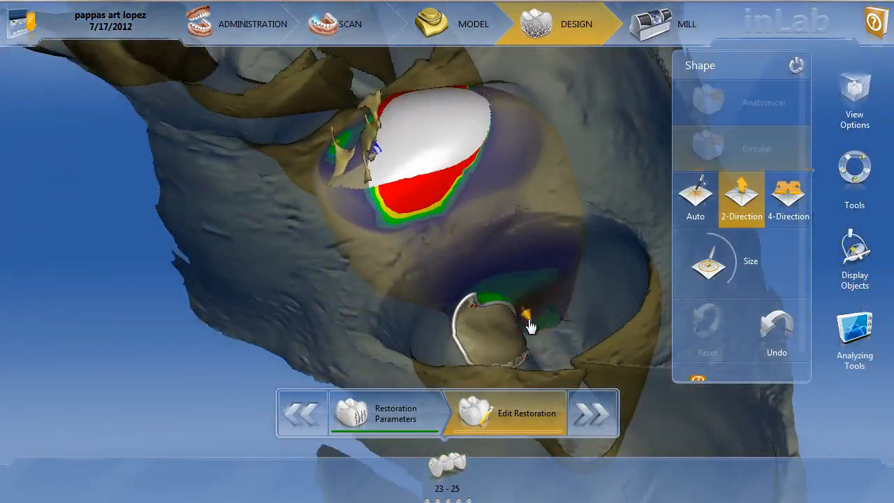
mouse_move(488, 301)
left_mouse_down()
mouse_move(555, 333)
mouse_move(502, 300)
mouse_move(487, 306)
left_mouse_up()
left_click_drag(553, 326, 555, 331)
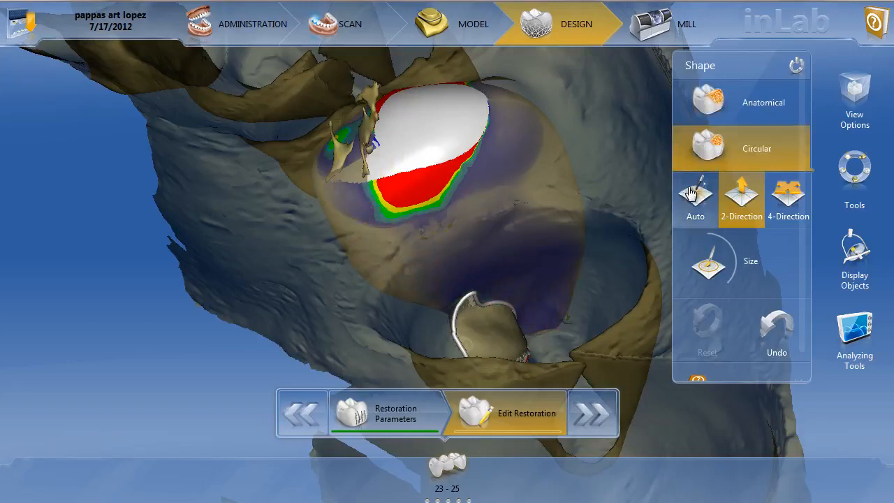
left_click(573, 211)
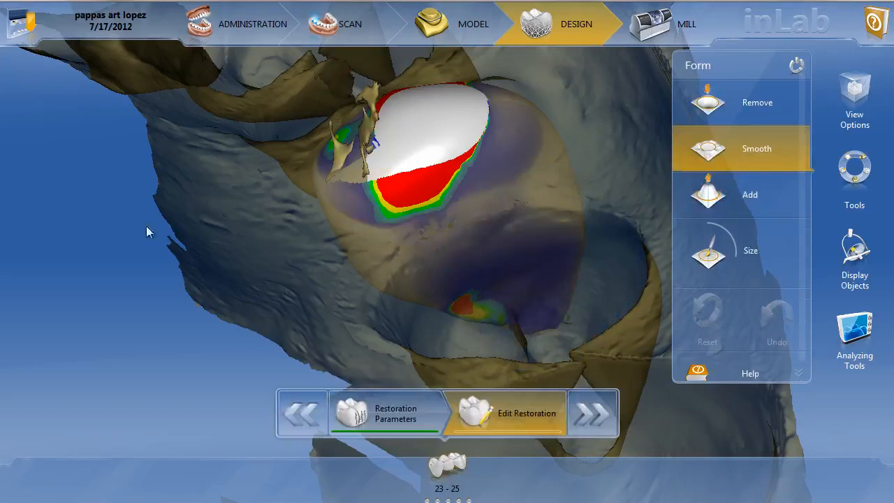
middle_click_drag(125, 200, 243, 280)
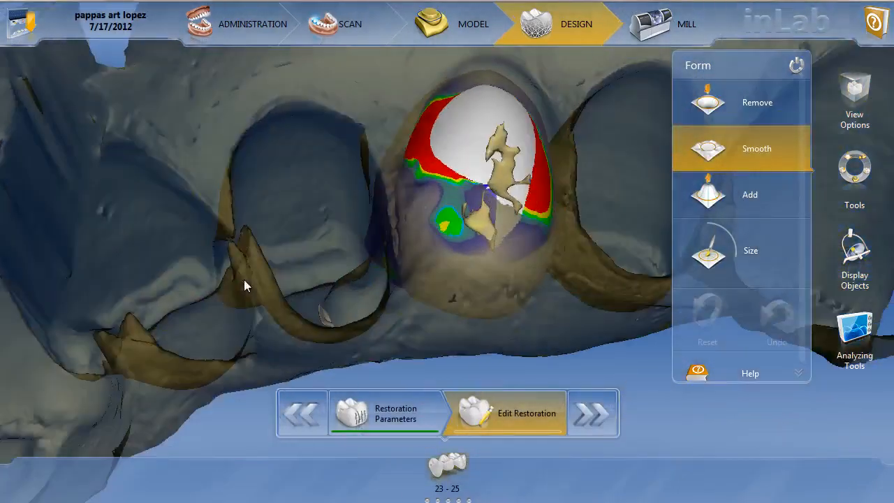
Return the edited restoration to the milling phase and show the lower jaw model around it.
left_click(672, 21)
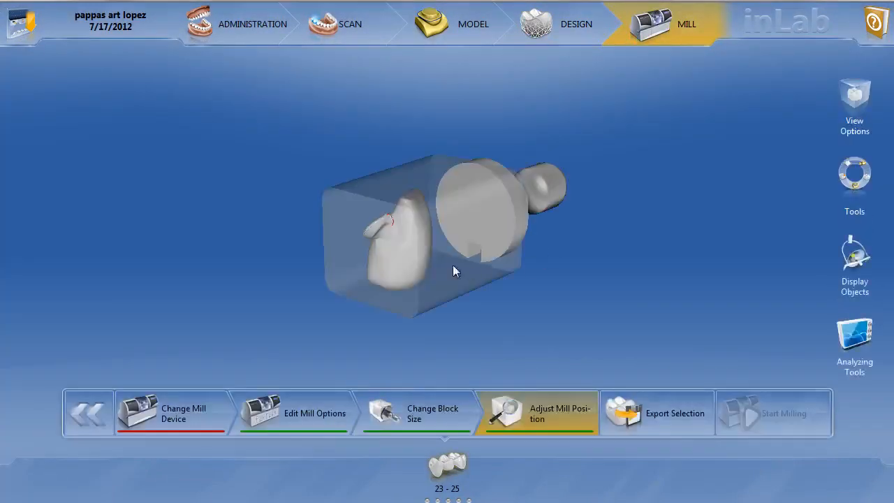
middle_click_drag(407, 272, 482, 234)
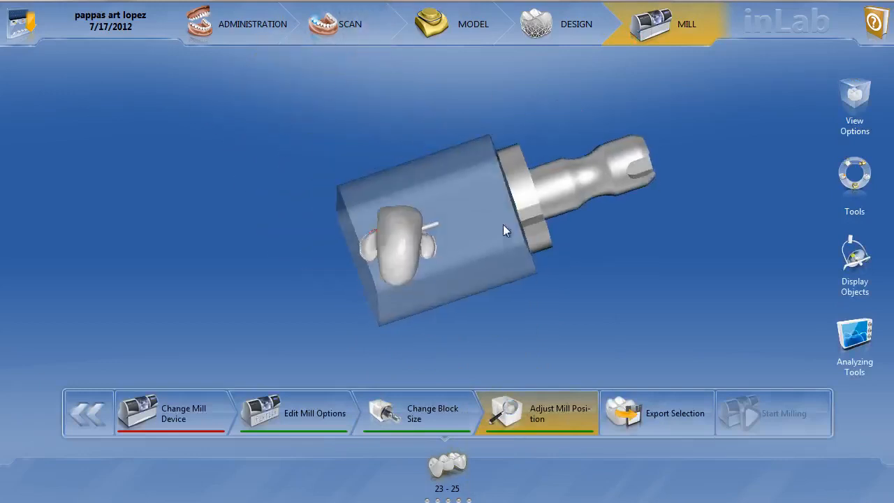
left_click(842, 277)
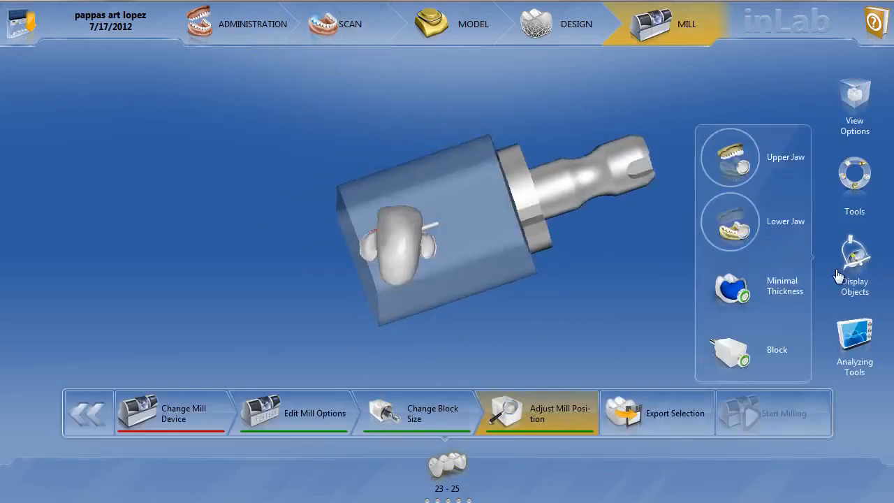
left_click(731, 227)
Examine the edited wings and pontic against the neighbouring teeth from below, behind and in front.
middle_click_drag(474, 284, 430, 264)
scroll(414, 246, "up", 5)
middle_click_drag(338, 261, 435, 258)
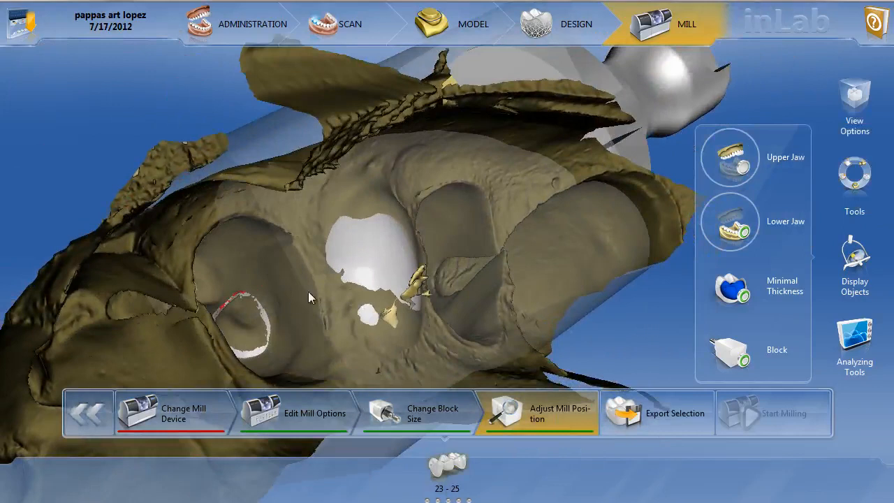
middle_click_drag(304, 294, 286, 200)
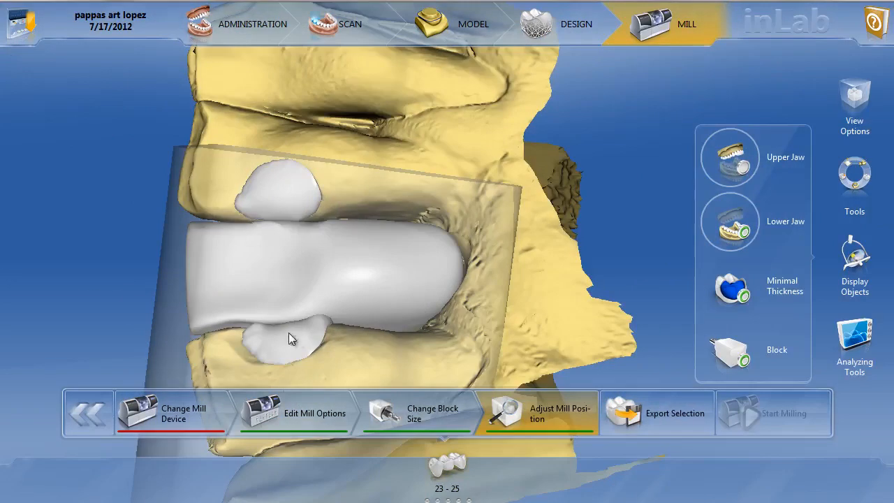
middle_click_drag(462, 157, 342, 202)
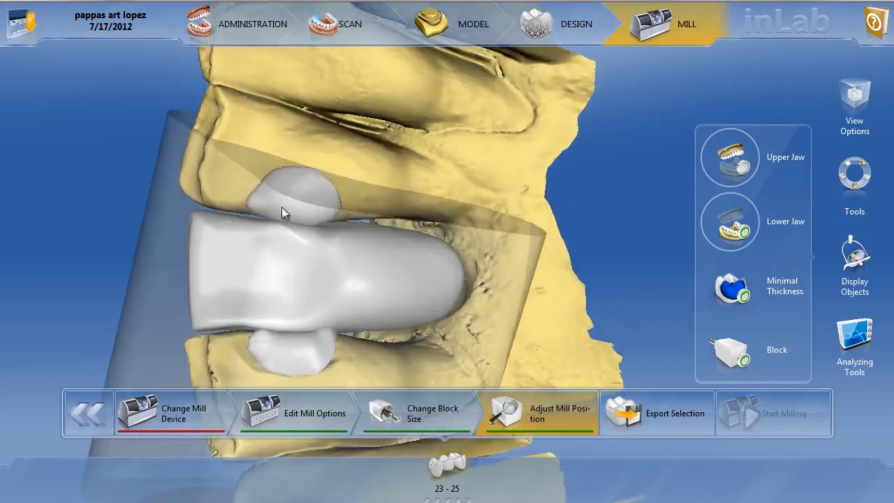
middle_click_drag(354, 167, 510, 312)
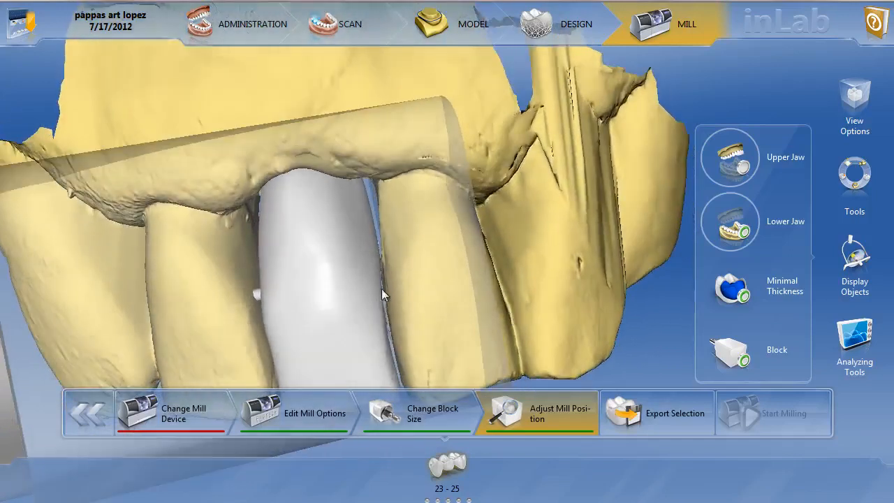